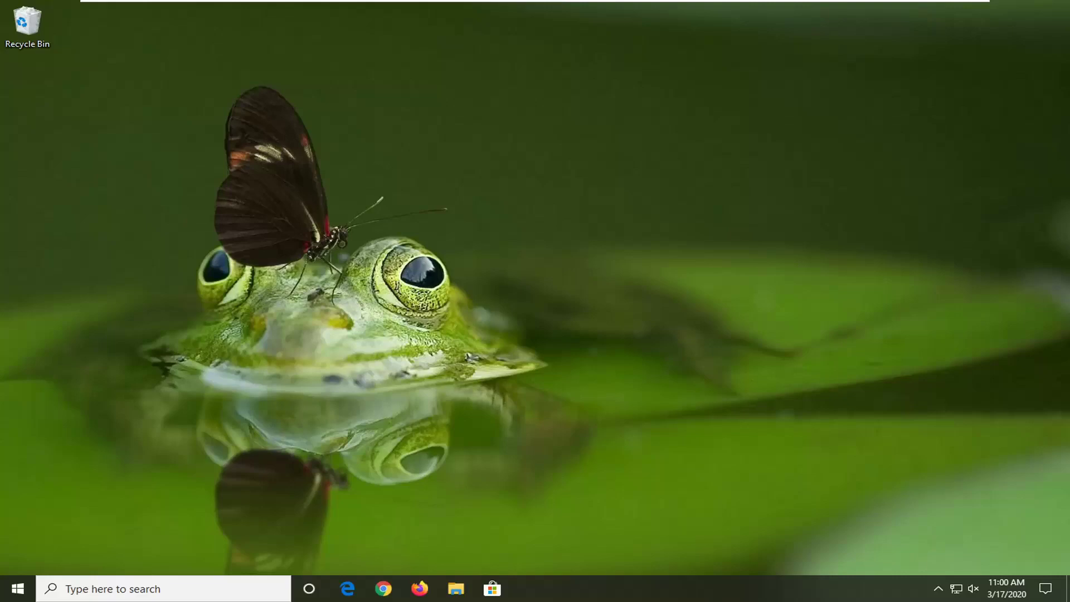
- Search for 'task sch' and launch Task Scheduler from the results
left_click(11, 590)
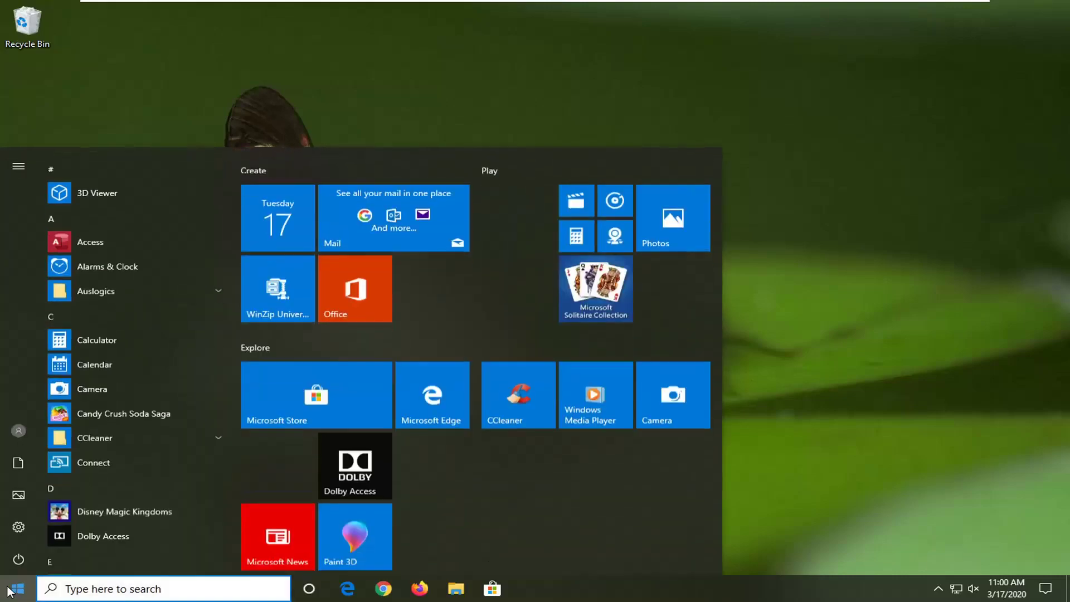
type("task sch")
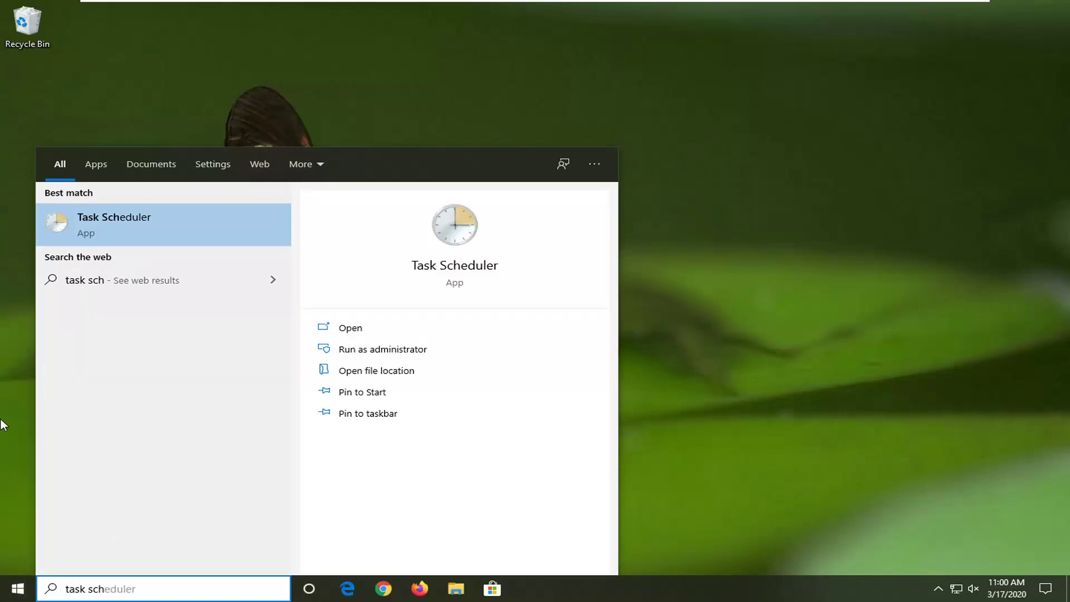
left_click(115, 232)
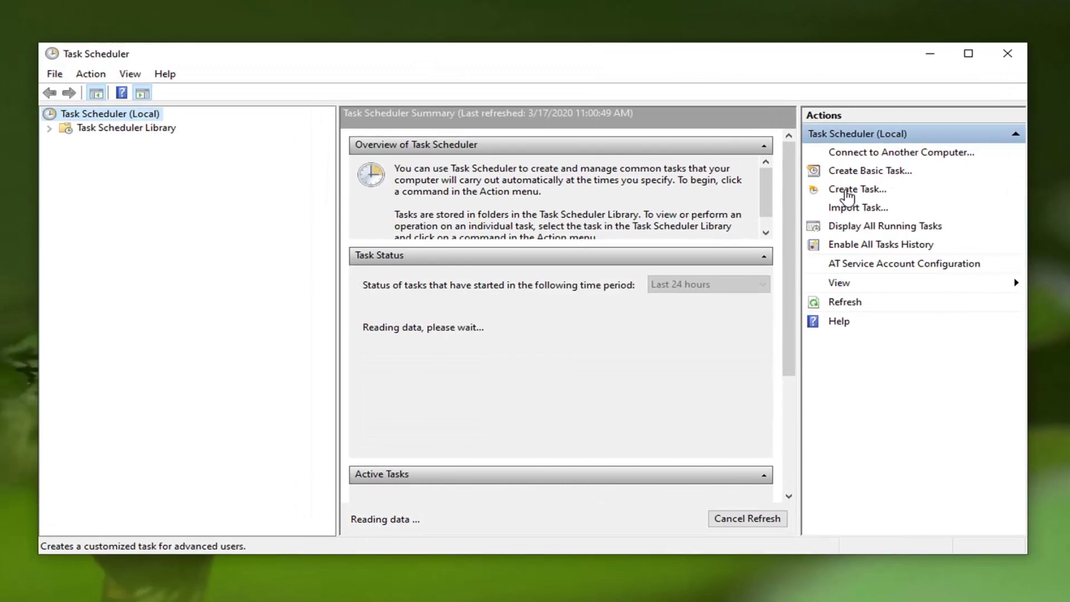
- Create task 'Wake From Sleep': run logged on or not, highest privileges, no stored password, Windows 10
left_click(849, 192)
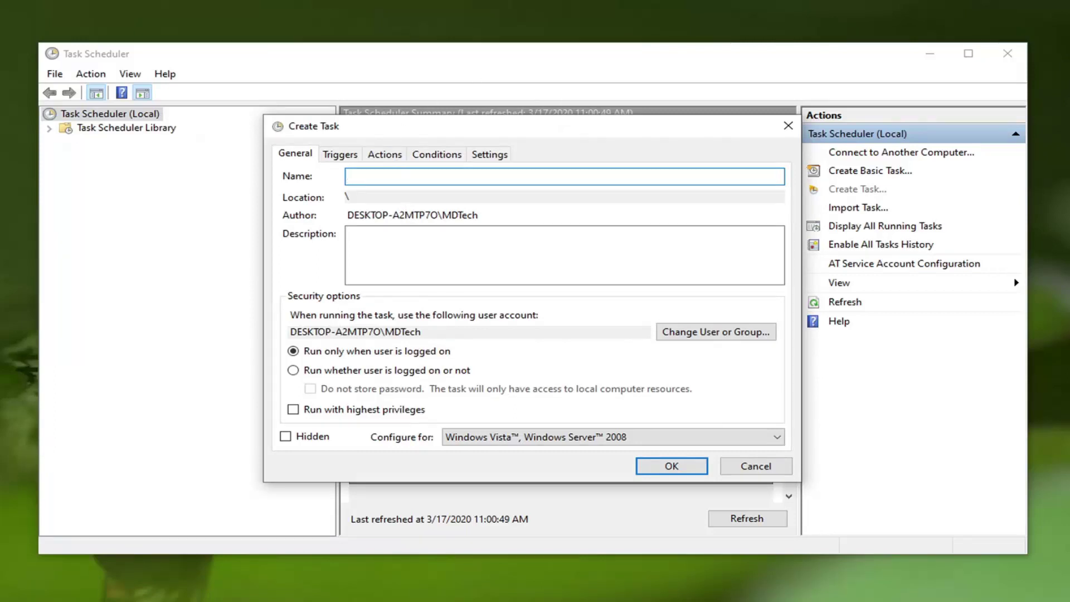
type("Wake From Sleep")
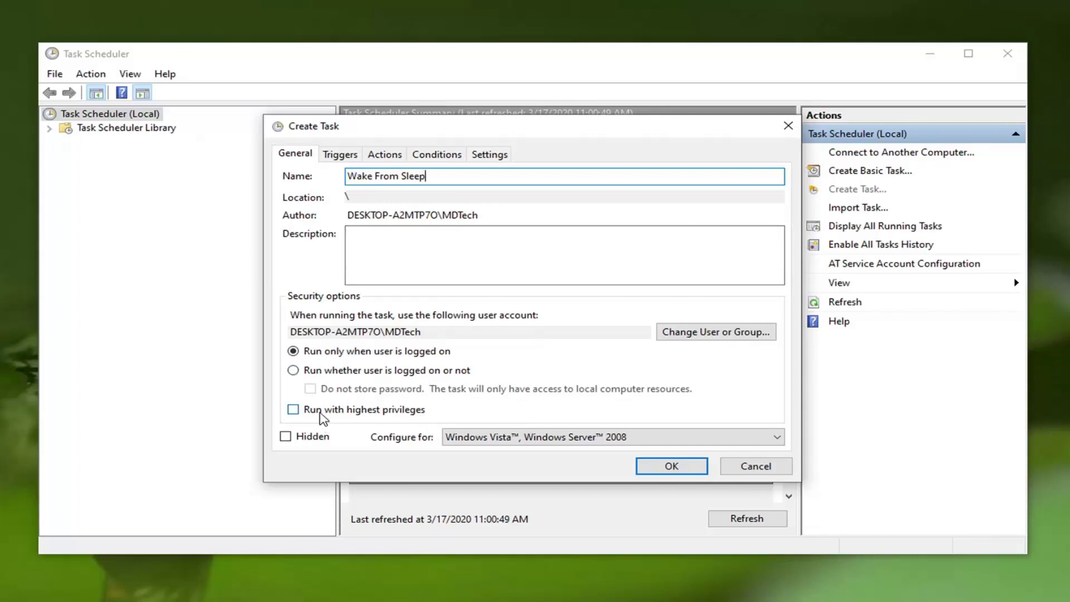
left_click(390, 374)
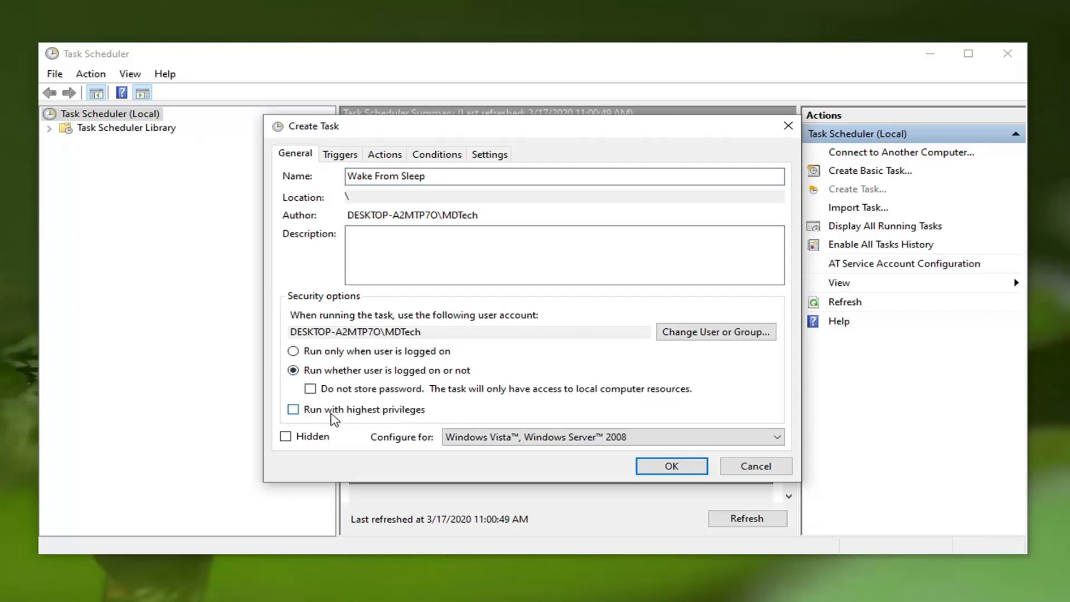
left_click(333, 416)
left_click(499, 440)
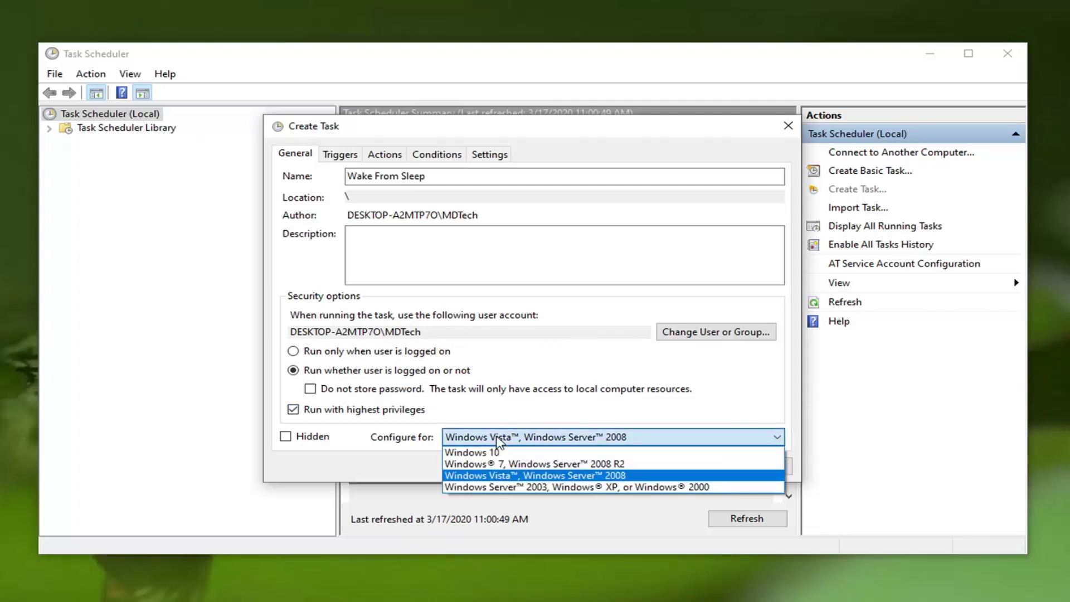
left_click(482, 456)
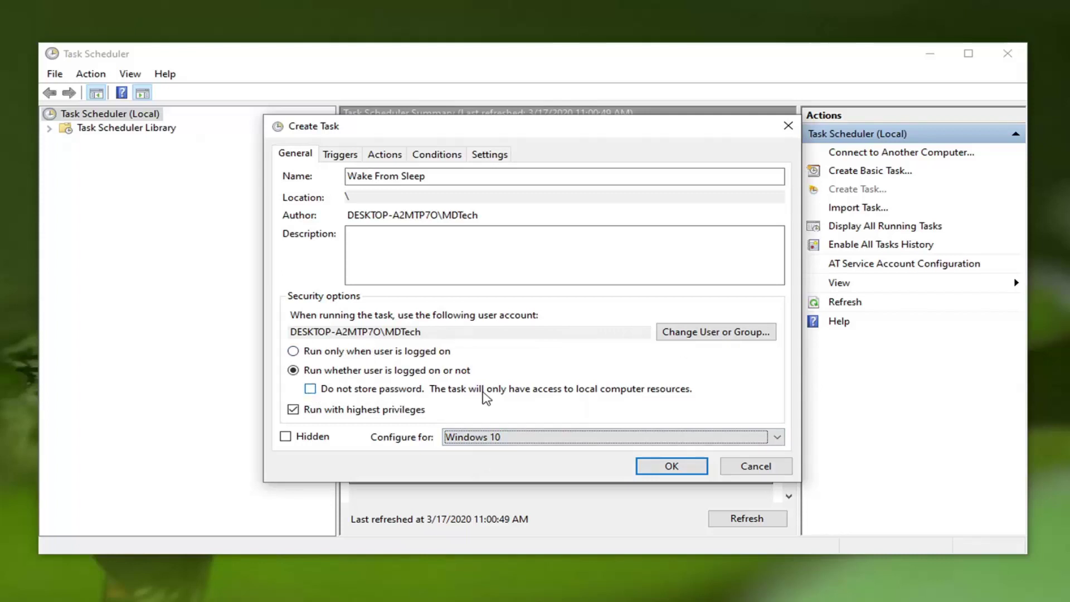
left_click(392, 396)
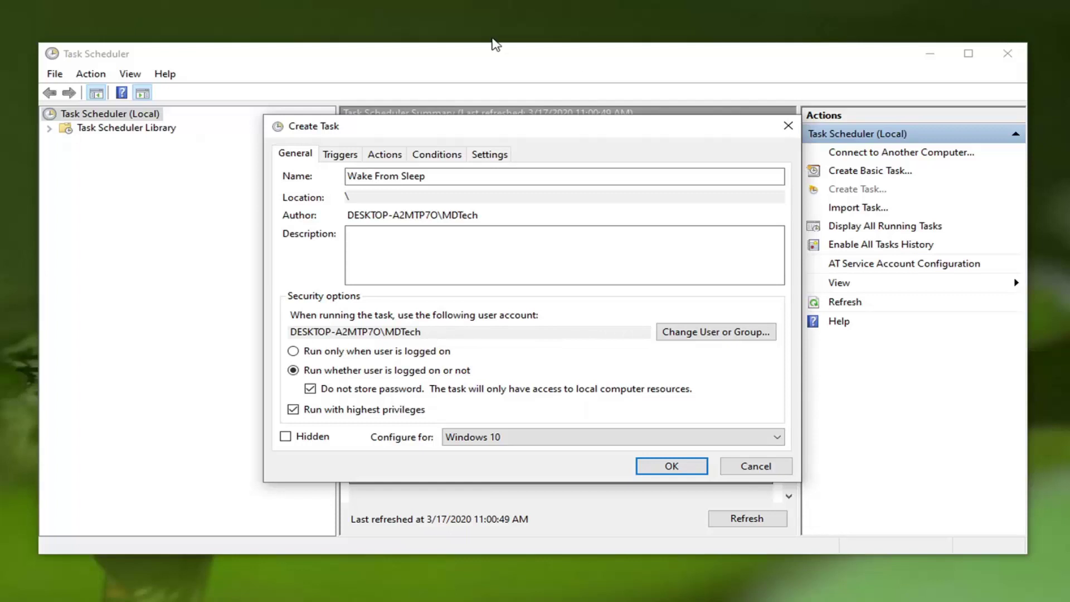
- Add a daily 11:02 AM trigger that stops the task if it runs longer than 1 hour
left_click(338, 158)
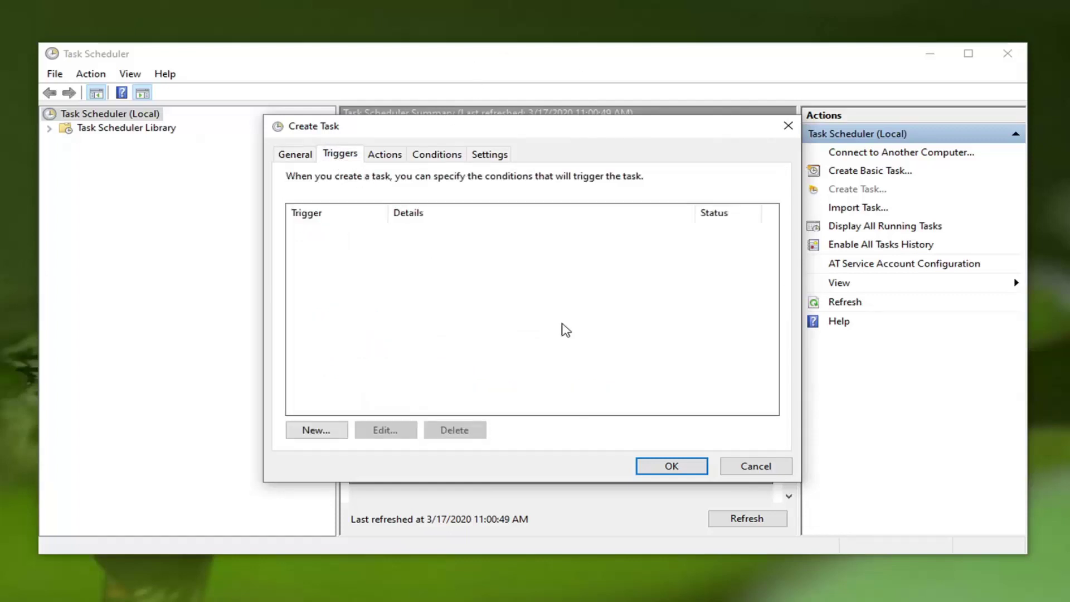
left_click(317, 436)
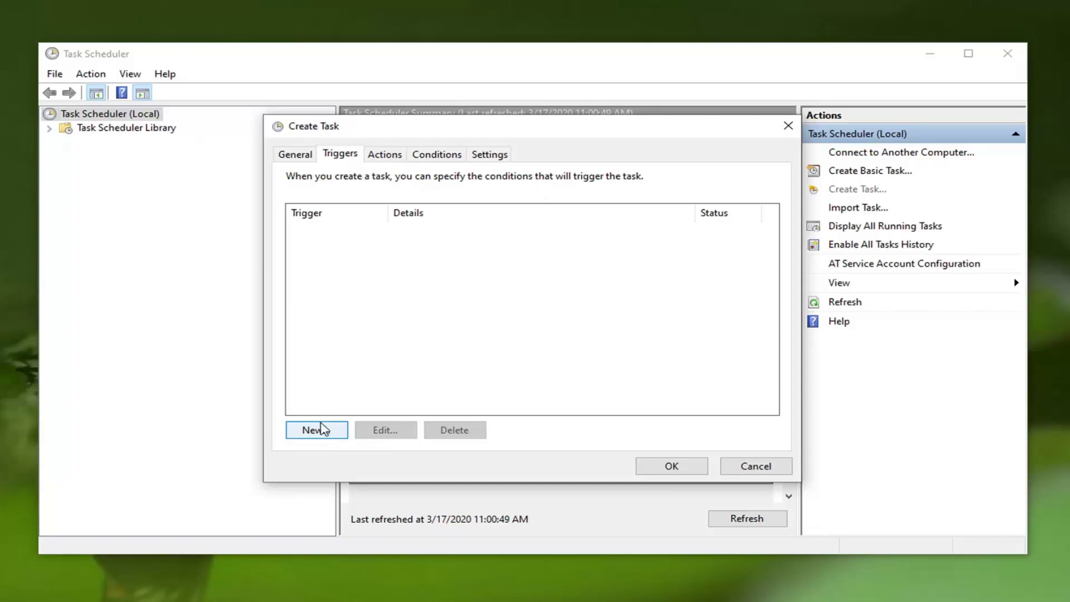
left_click(322, 428)
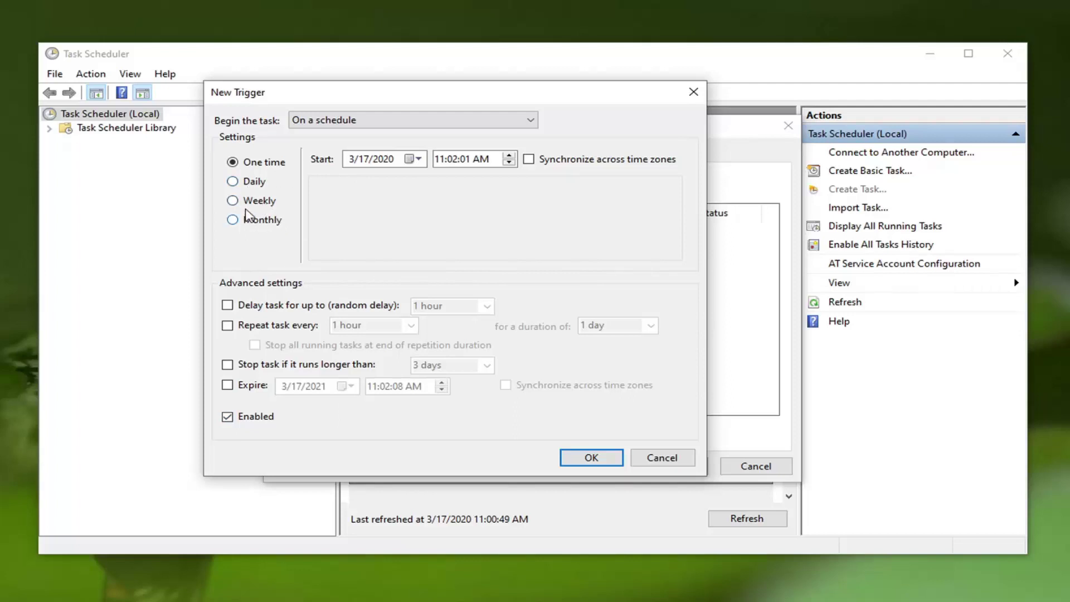
left_click(249, 186)
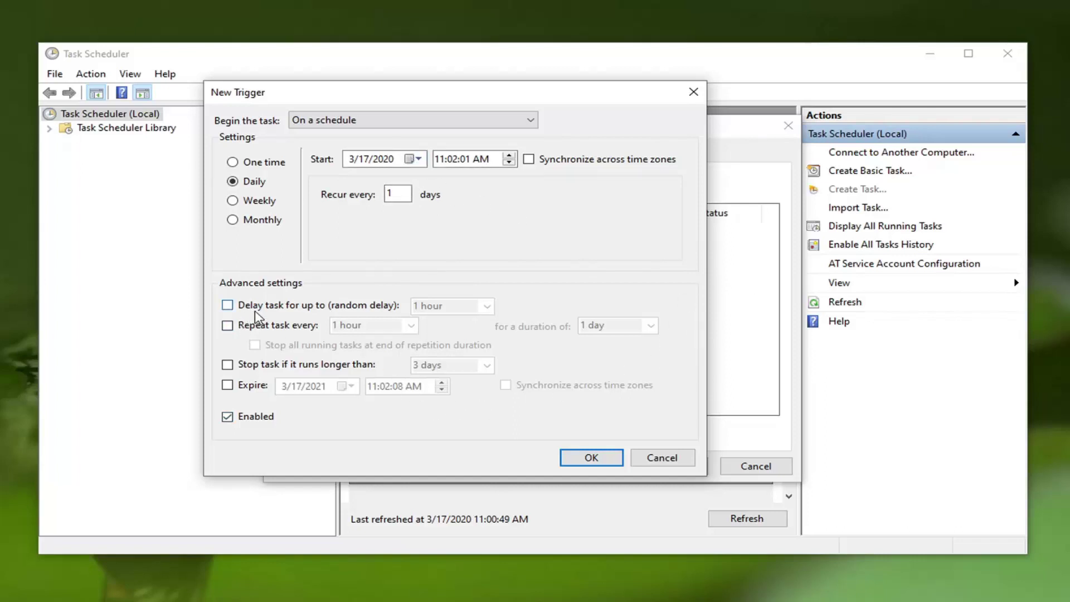
left_click(228, 365)
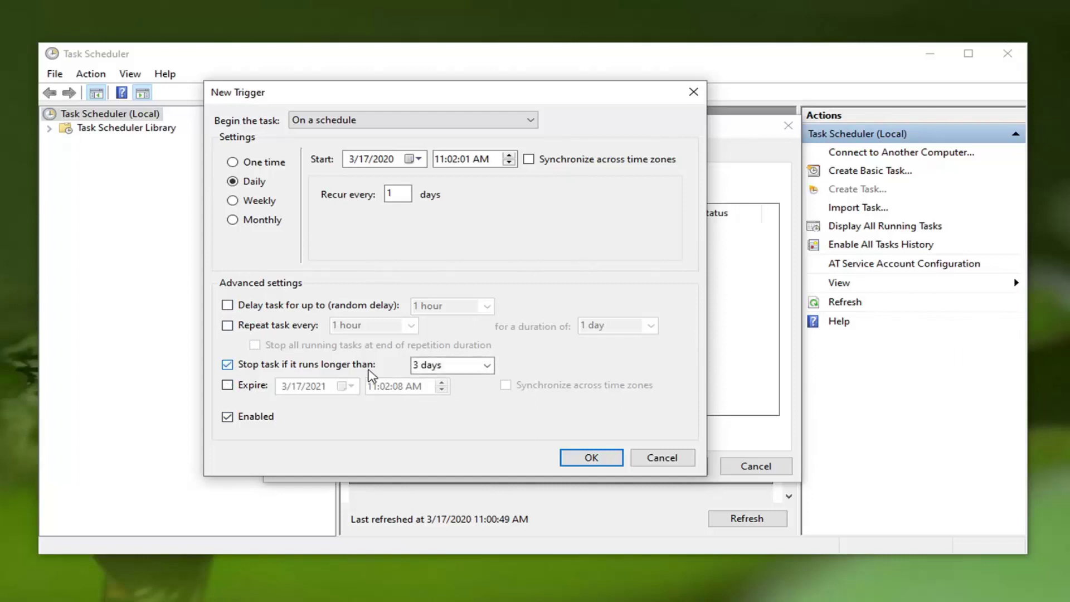
left_click(487, 365)
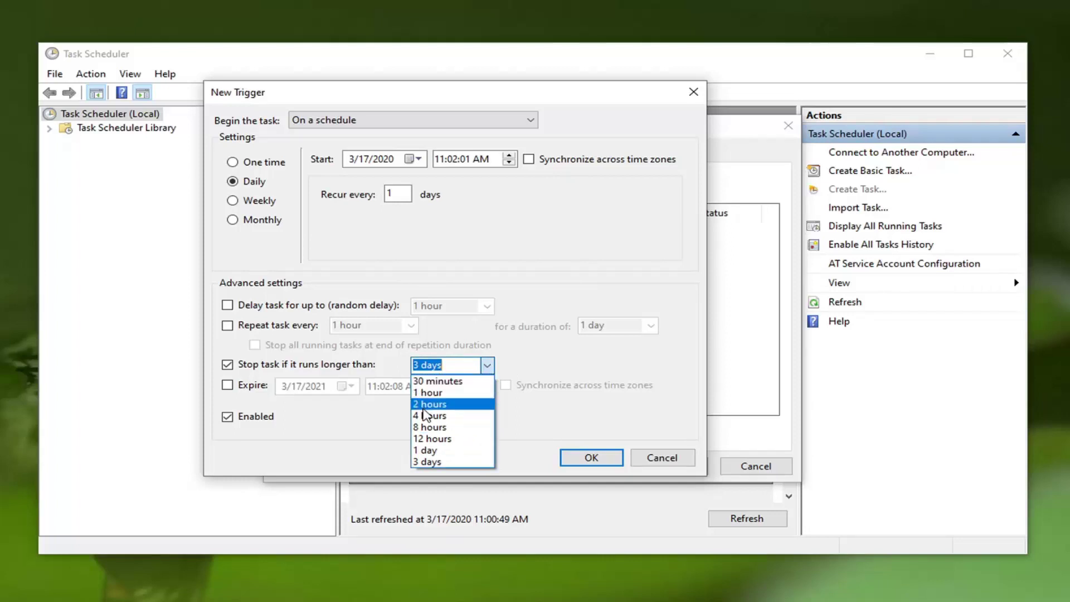
left_click(436, 393)
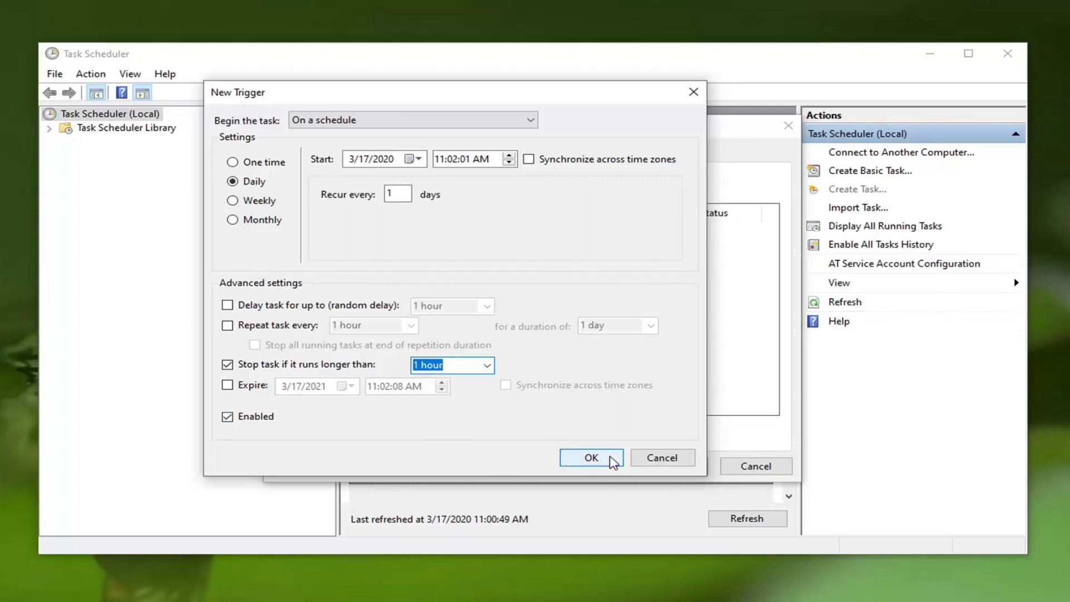
left_click(593, 459)
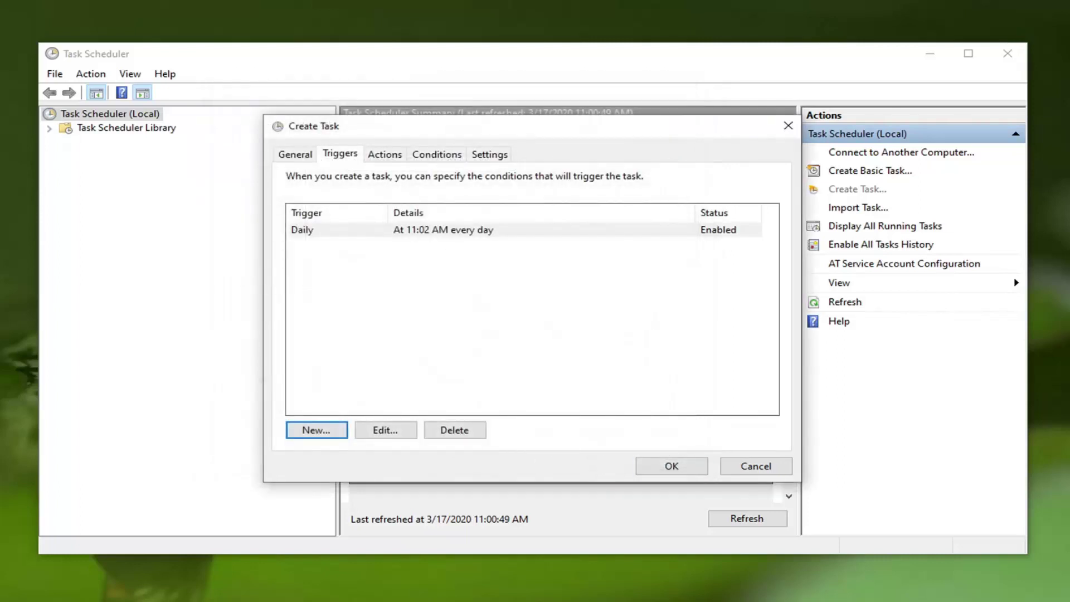
- Add a Start a program action running cmd.exe with arguments /c "exit"
left_click(381, 154)
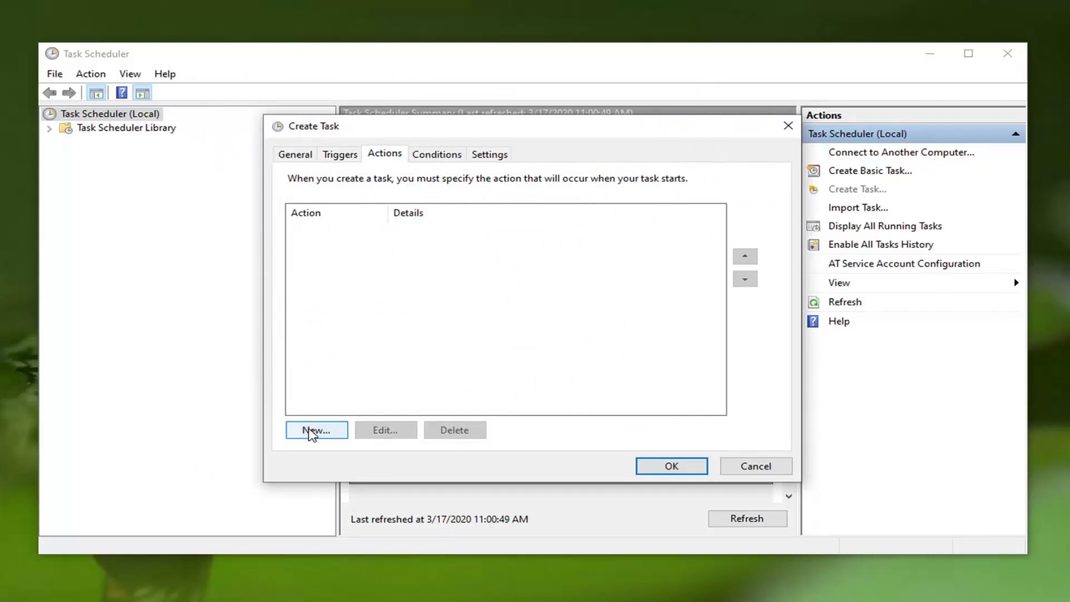
left_click(312, 431)
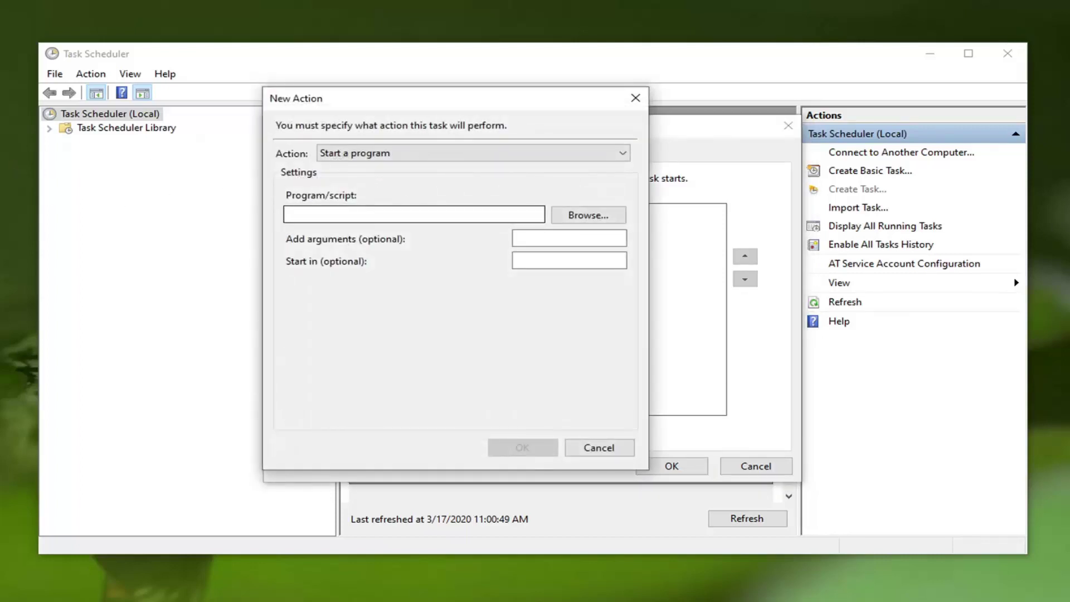
left_click(418, 216)
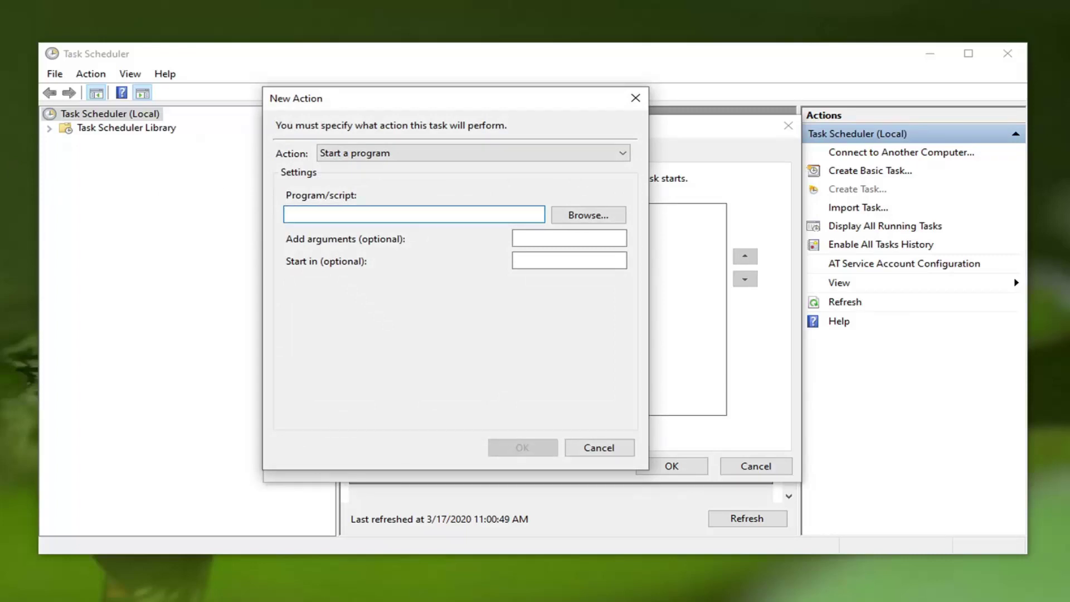
type("cmd.exe")
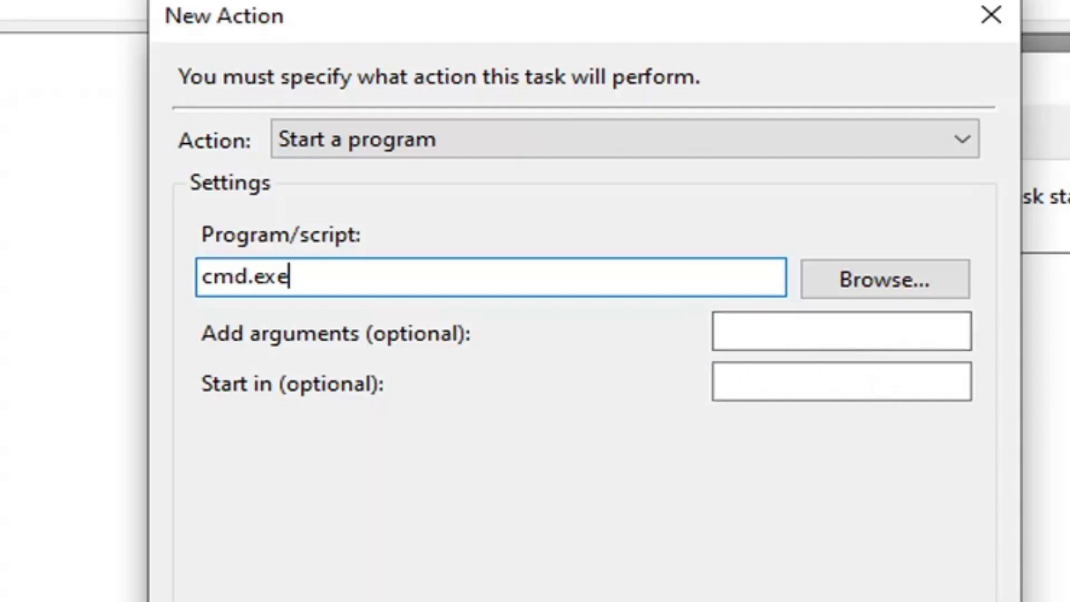
right_click(747, 333)
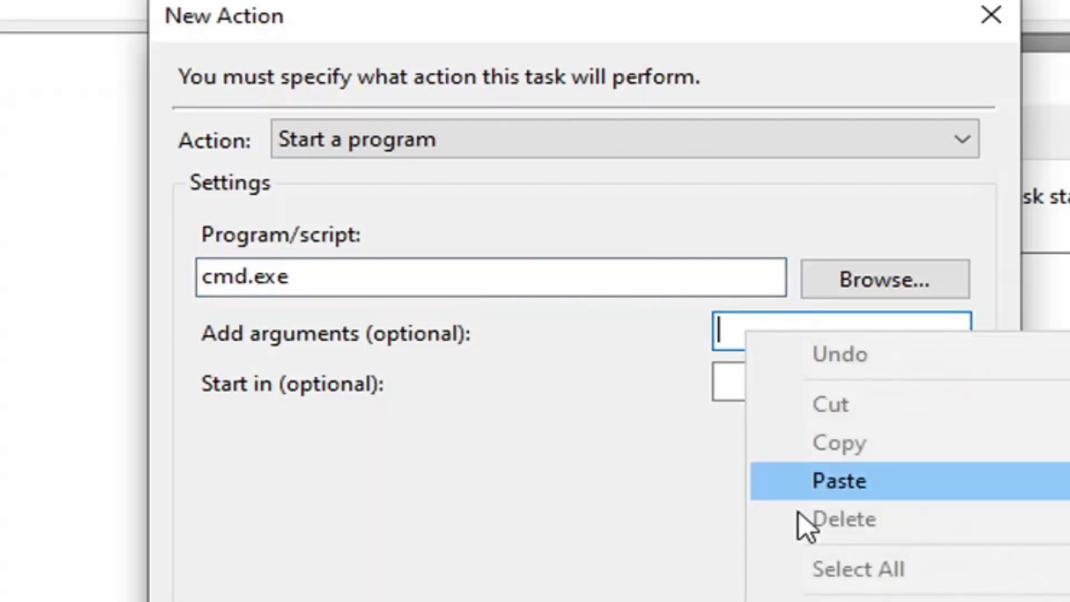
left_click(802, 483)
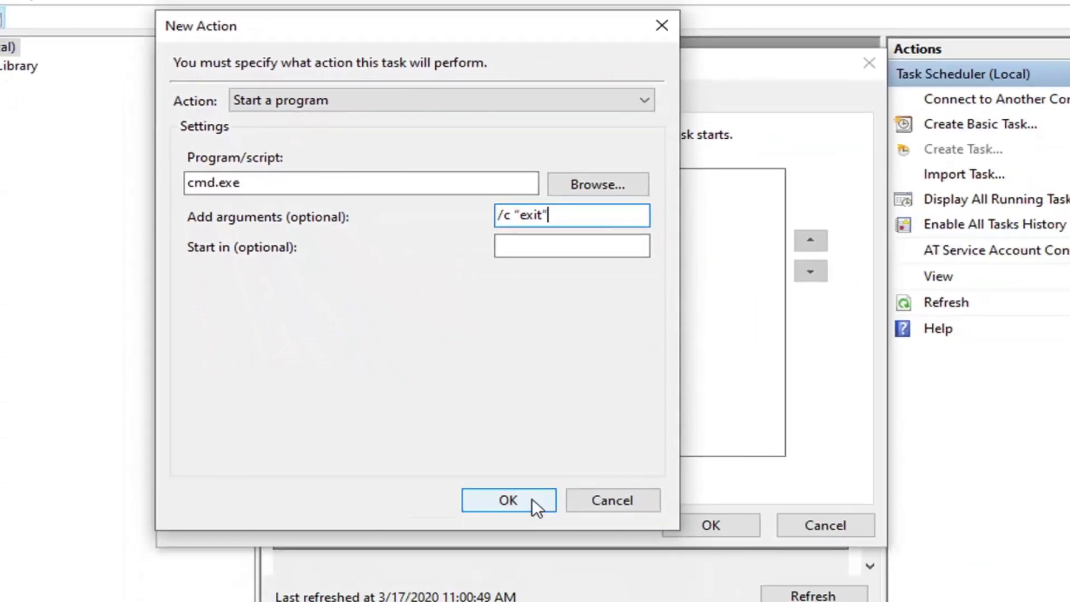
- Confirm the cmd.exe action and let the task wake the computer to run
left_click(531, 498)
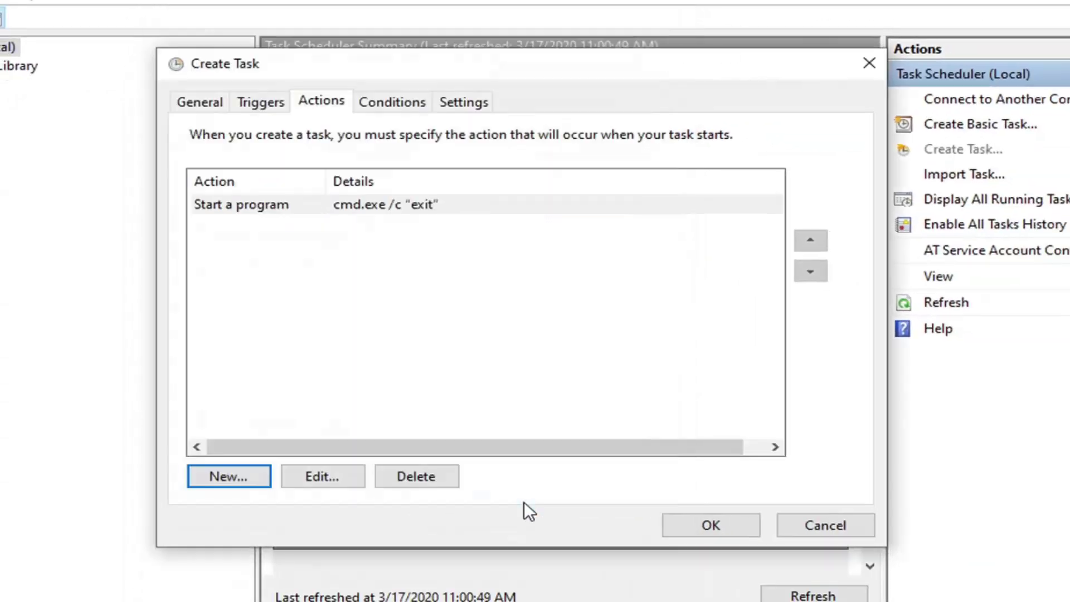
left_click(393, 100)
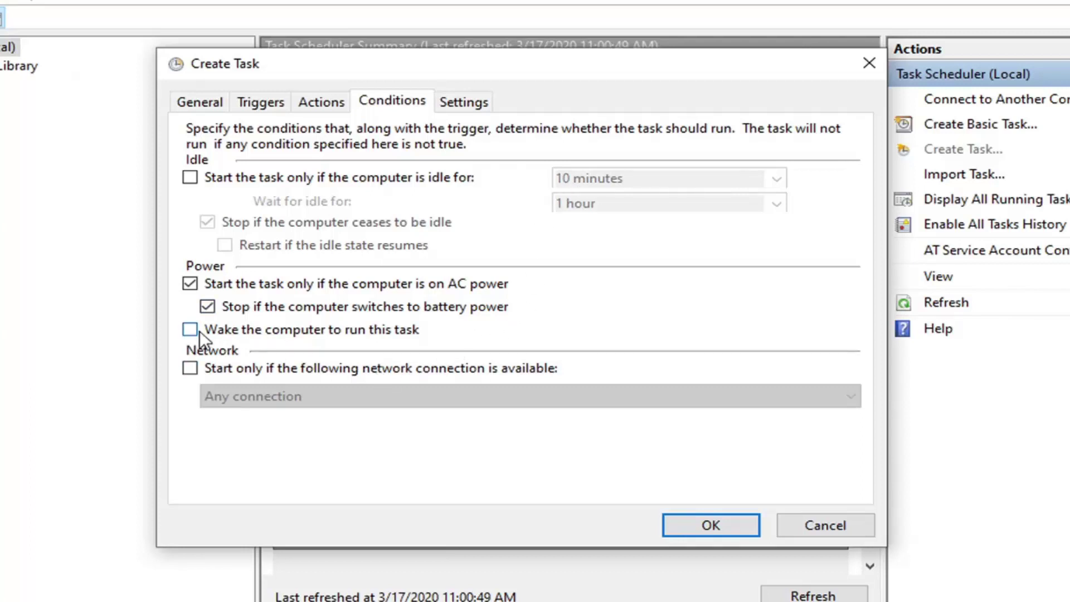
left_click(282, 330)
- Stop the task if it runs longer than 1 hour, then save the finished task
left_click(463, 103)
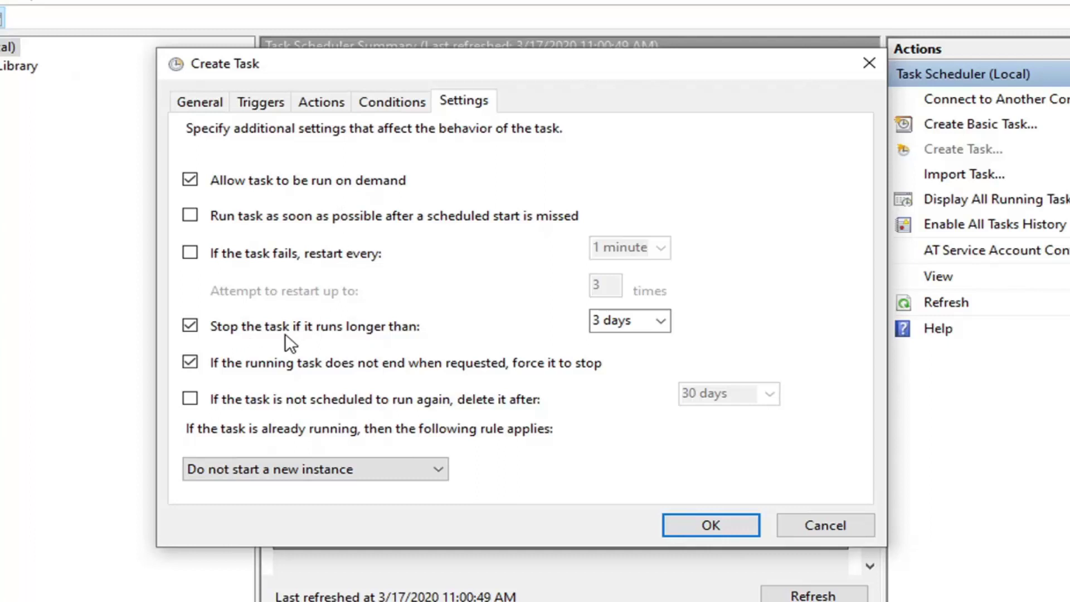
left_click(664, 319)
left_click(627, 336)
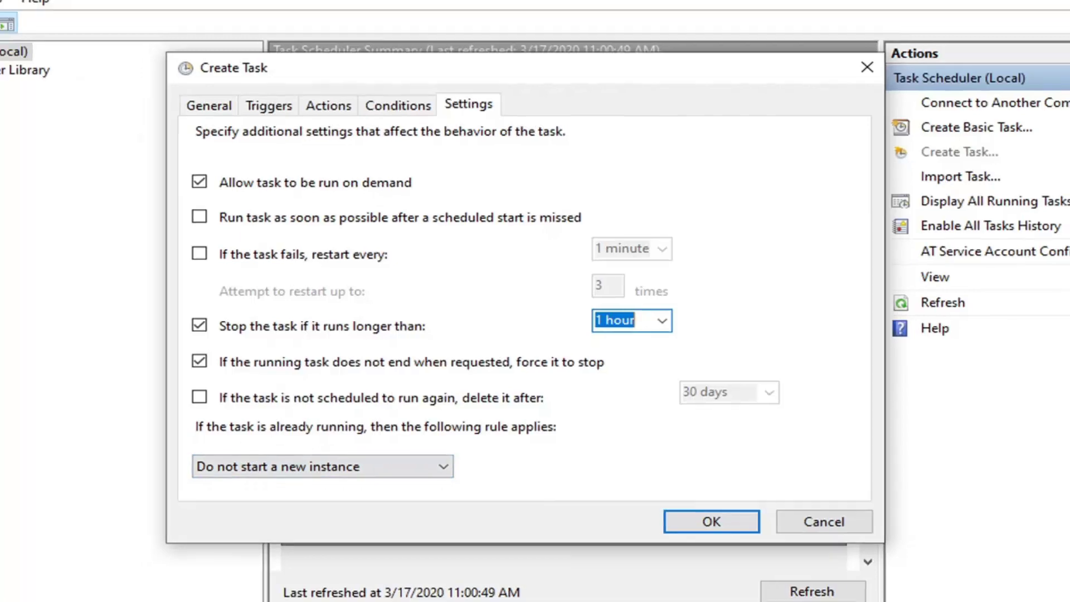
left_click(710, 525)
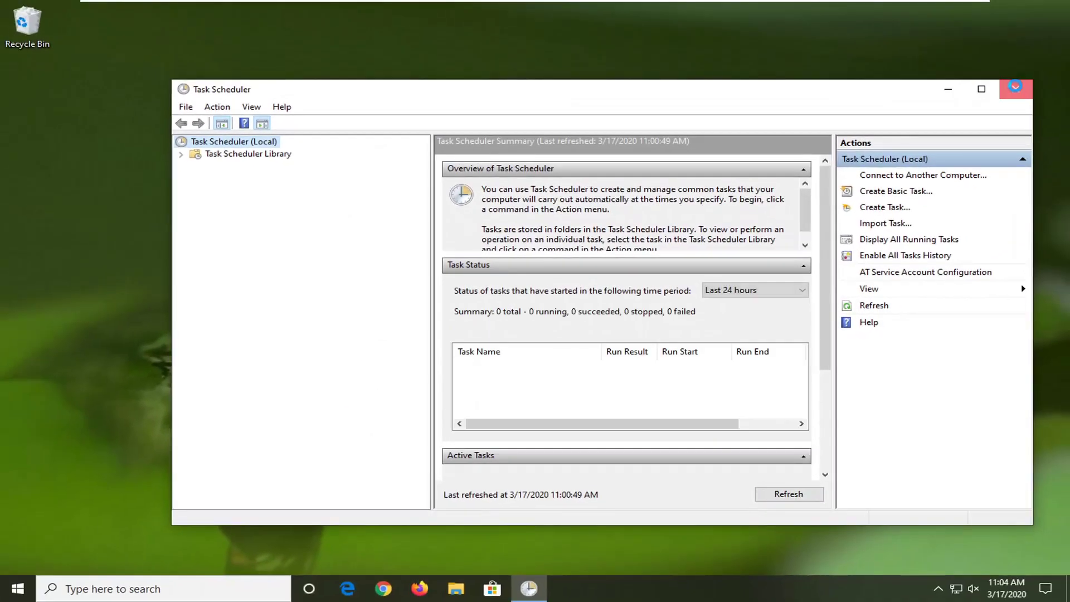
- Close Task Scheduler and search 'power options' to open an enlarged Power & sleep settings window
left_click(1050, 86)
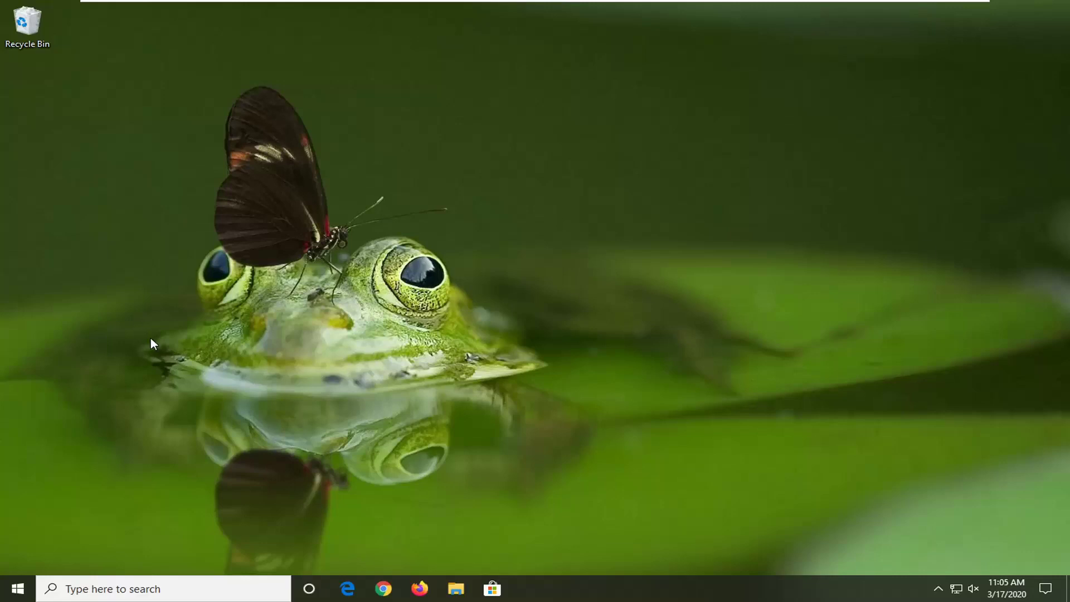
left_click(6, 597)
type("power io")
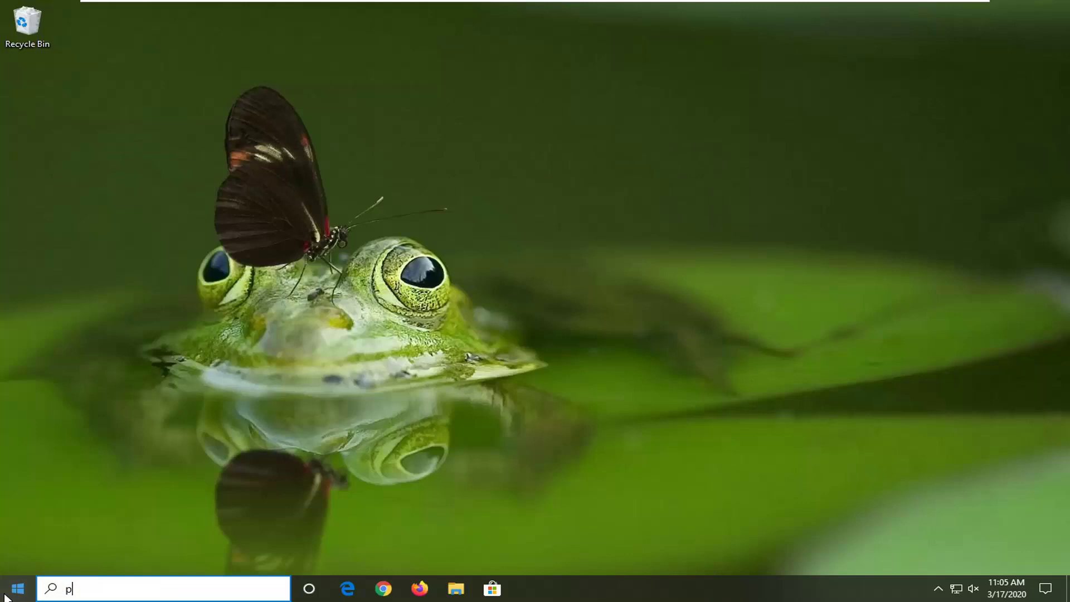
key("BackSpace")
key("BackSpace")
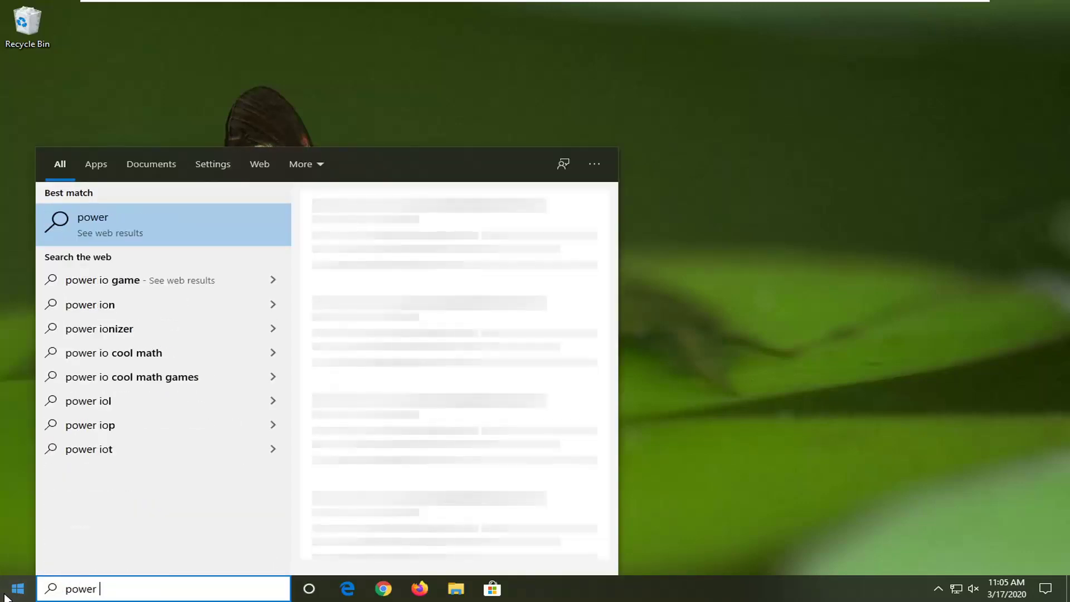
type("options")
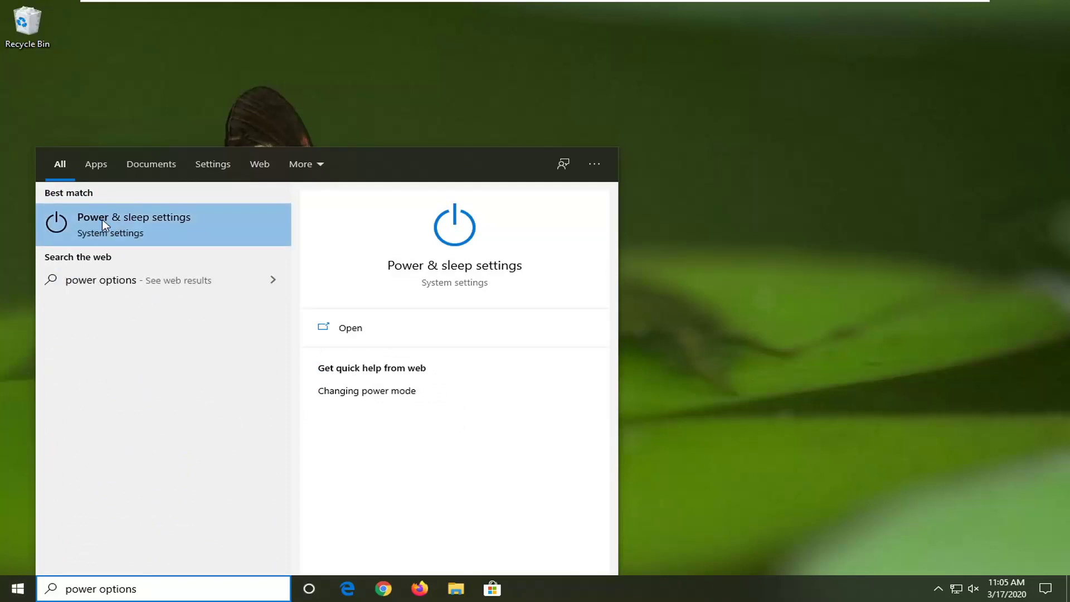
left_click(148, 232)
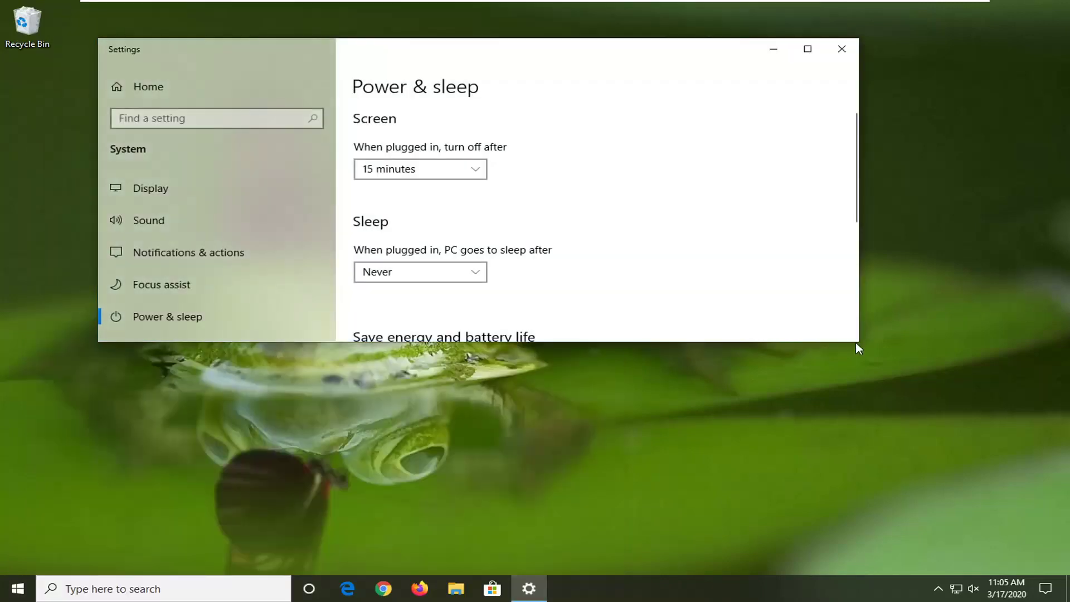
left_click_drag(862, 346, 949, 530)
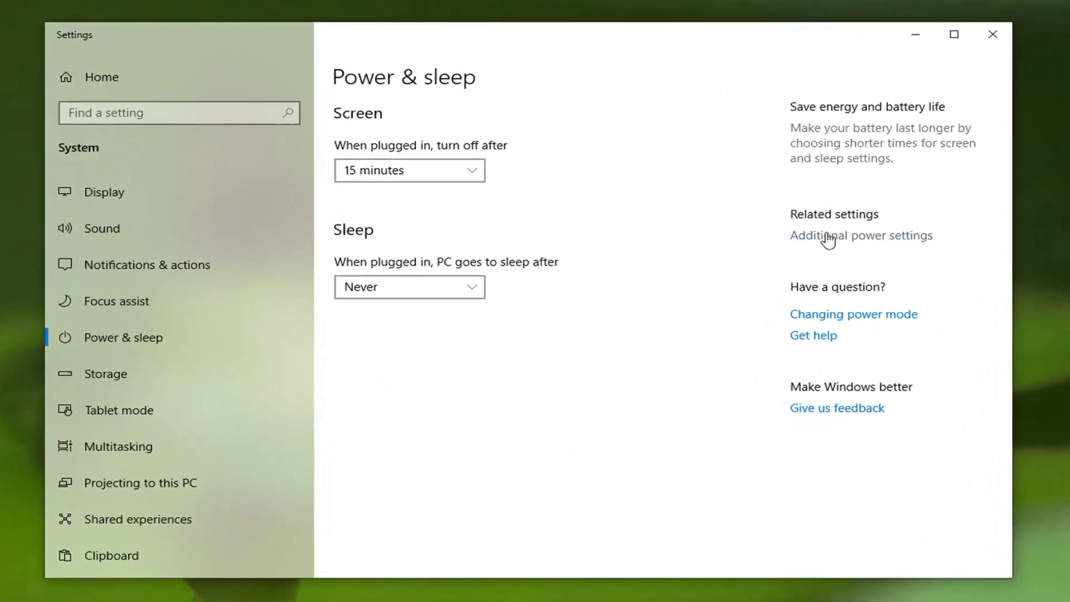
- Open Additional power settings, close Settings, and edit the High performance plan
left_click(863, 237)
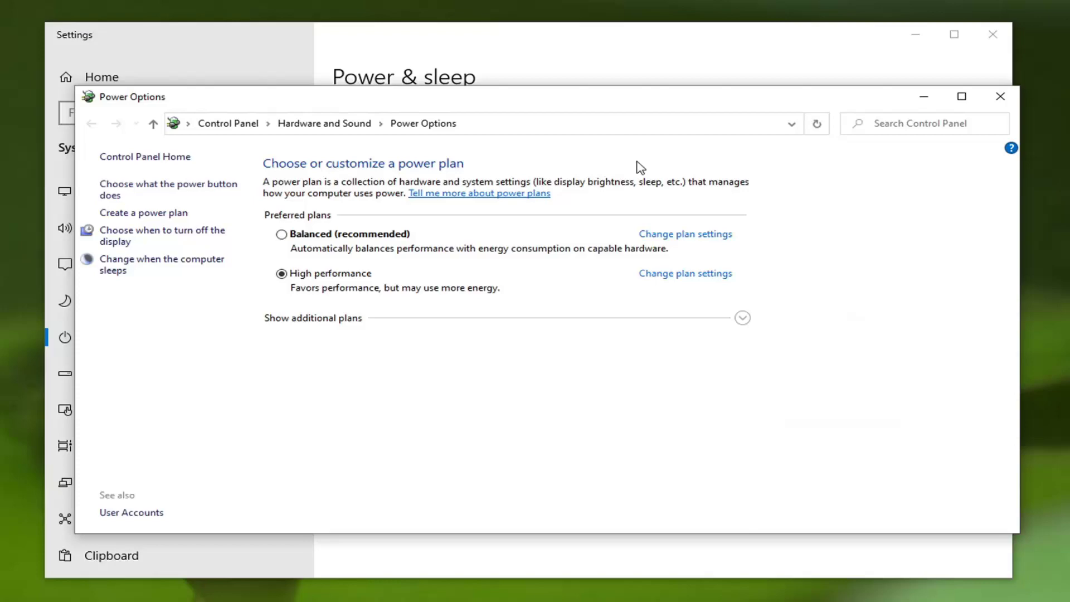
left_click(989, 34)
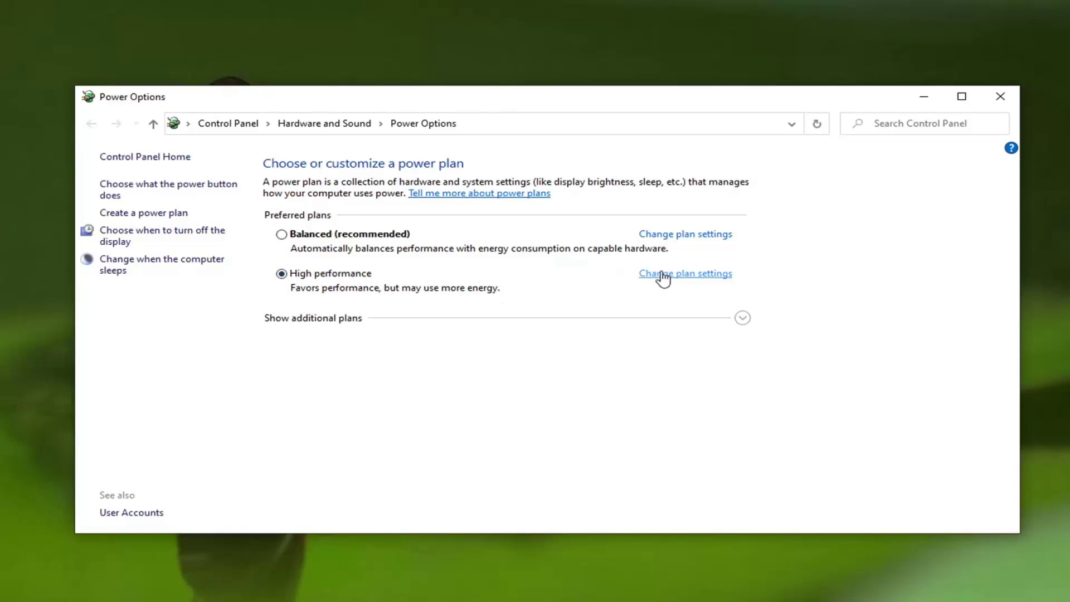
left_click(681, 274)
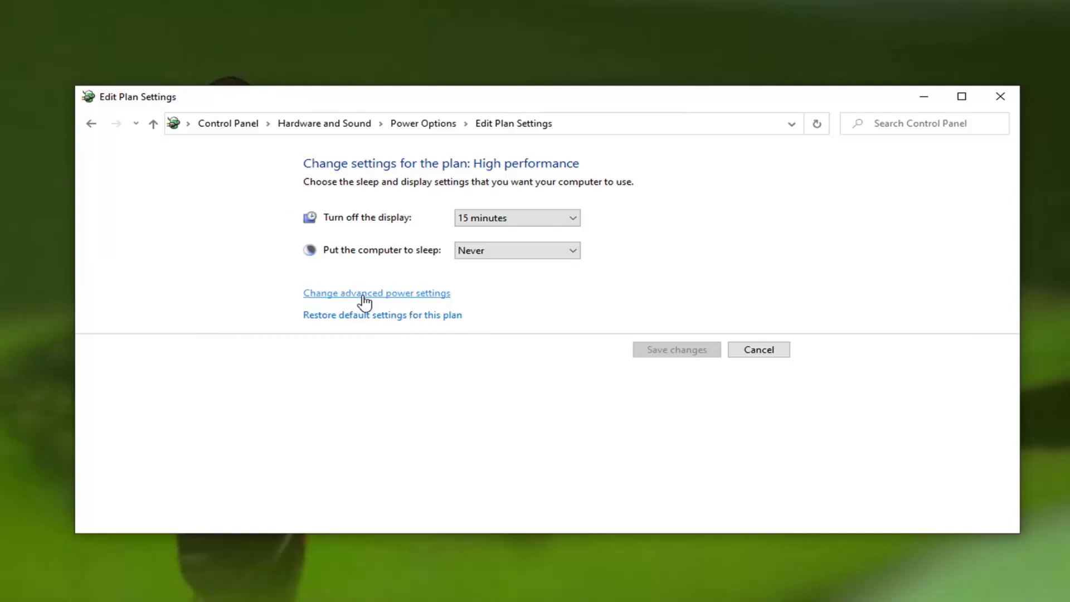
- Set Sleep > Allow wake timers to Enable in the High performance plan's advanced settings and apply
left_click(403, 295)
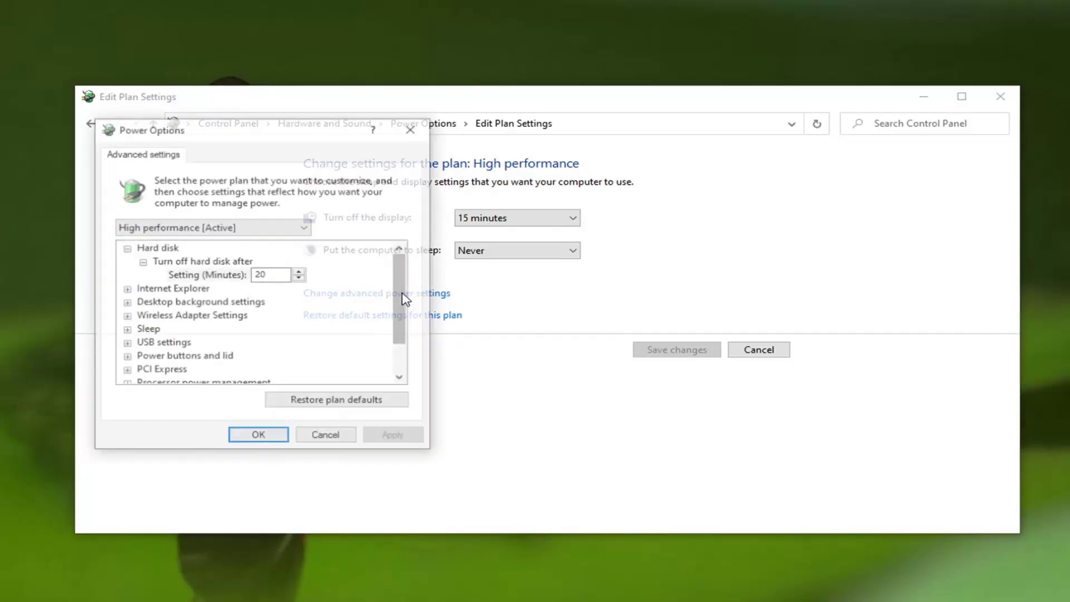
left_click_drag(322, 136, 500, 142)
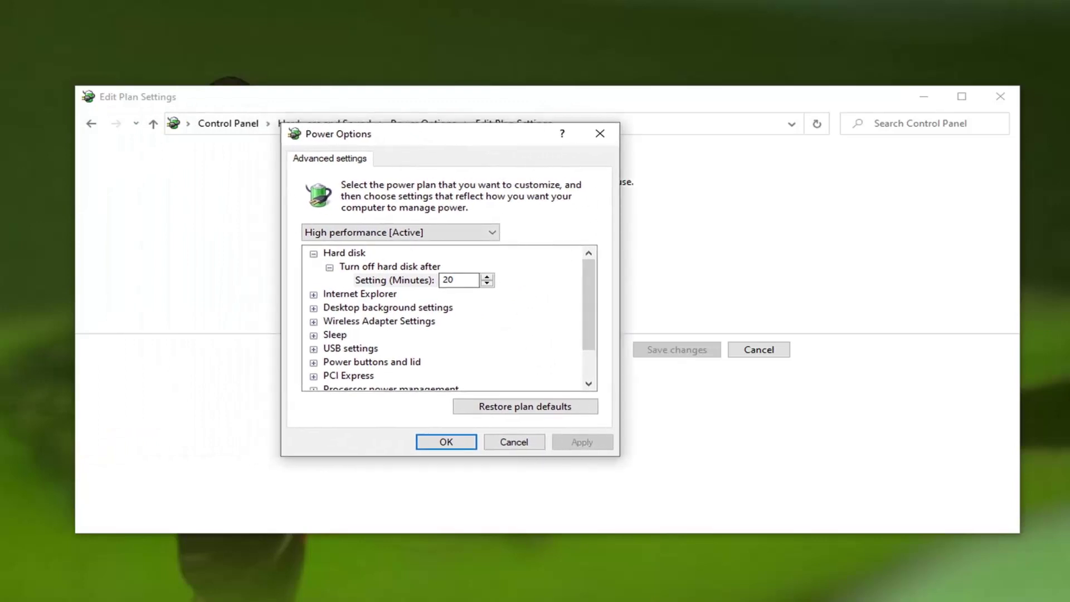
left_click(314, 335)
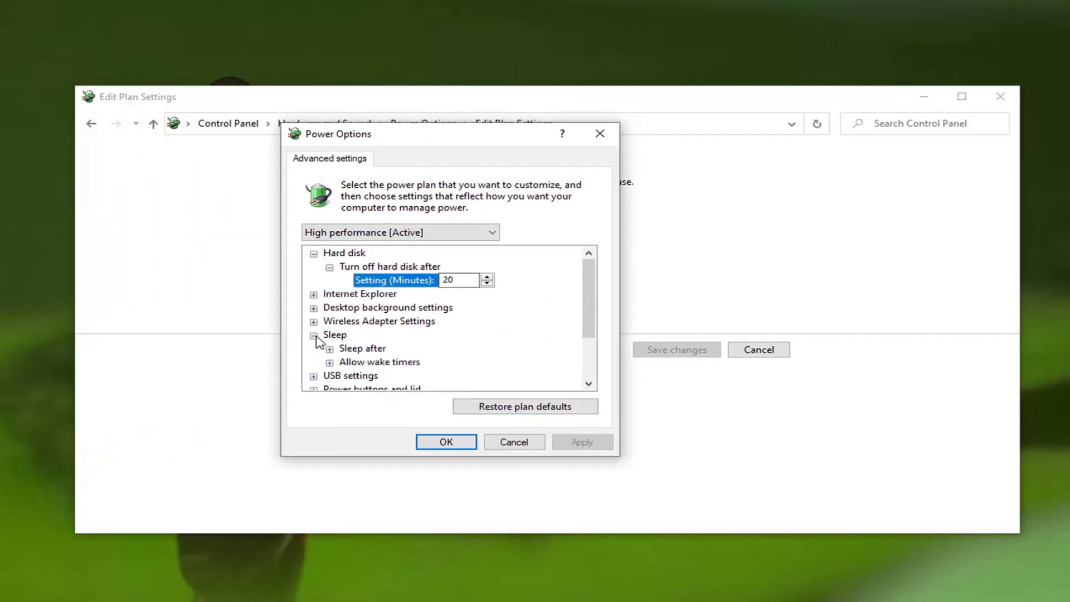
left_click(339, 367)
left_click(330, 363)
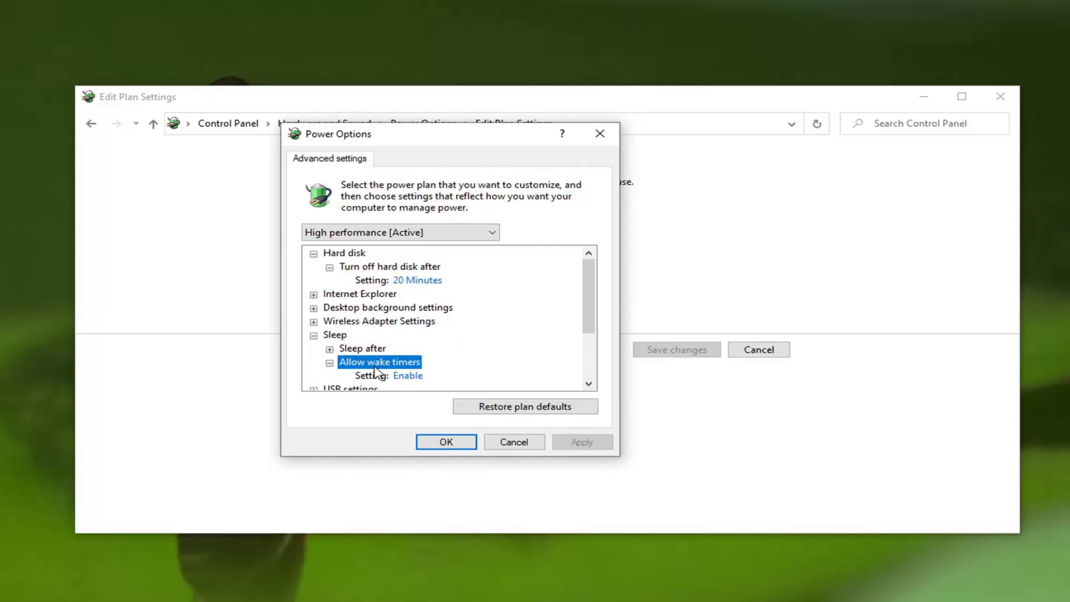
left_click(405, 377)
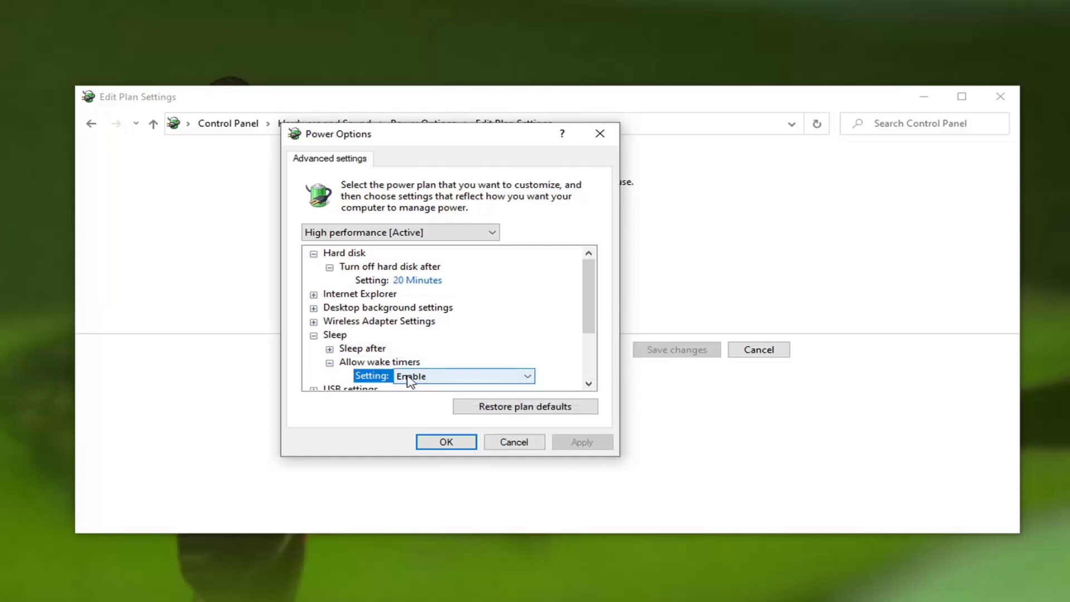
left_click(444, 377)
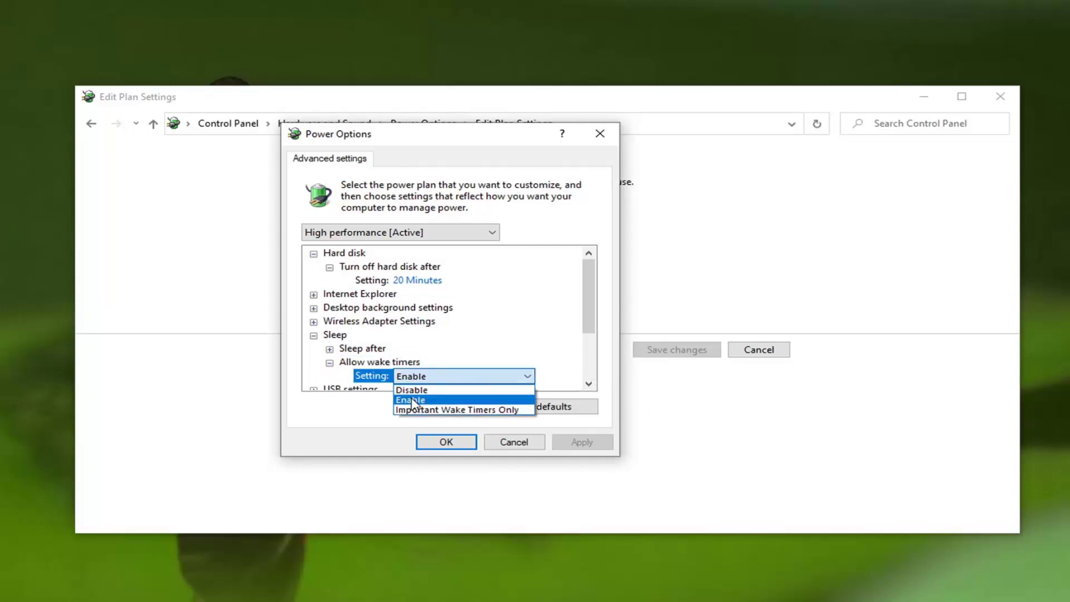
left_click(438, 397)
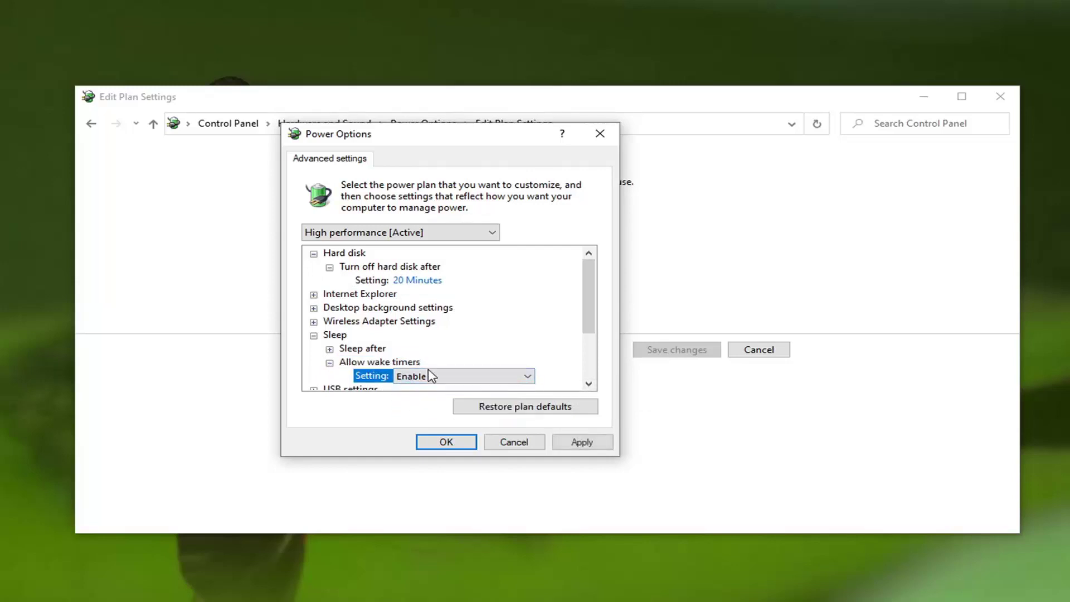
left_click(582, 441)
left_click(462, 443)
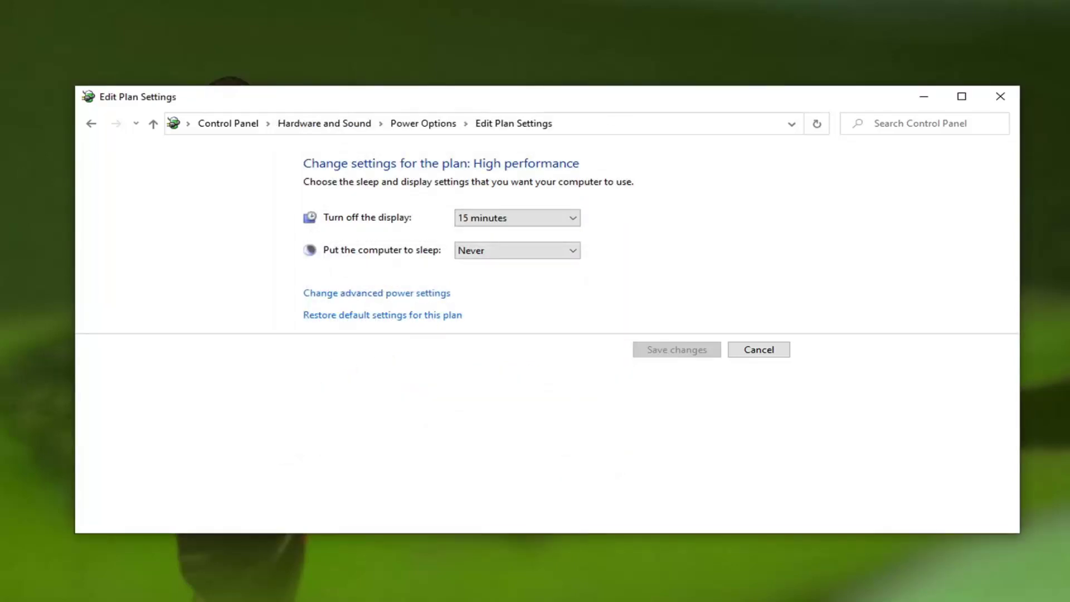